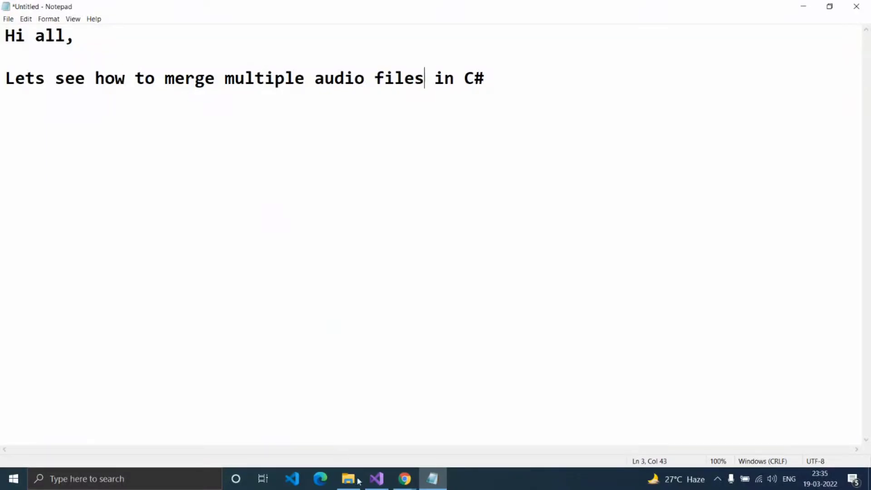
Switch between the Notepad intro note and the Program.cs code in Visual Studio
left_click(376, 478)
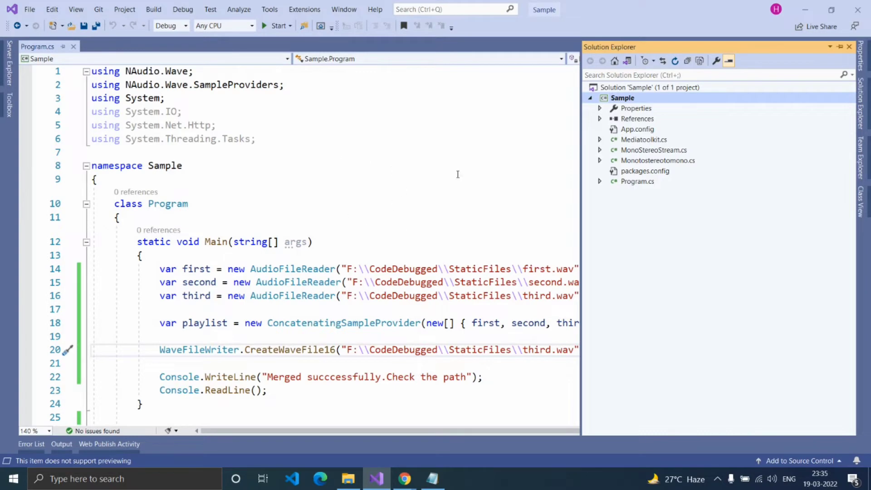
left_click(434, 479)
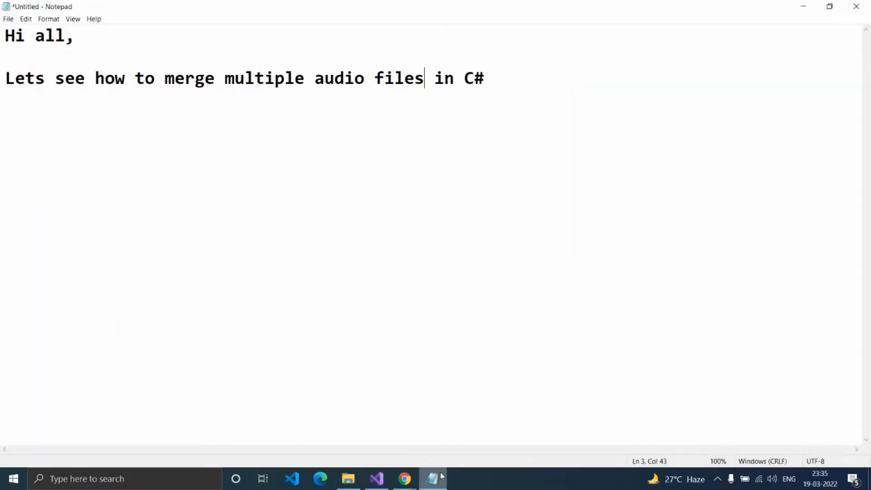
left_click(439, 478)
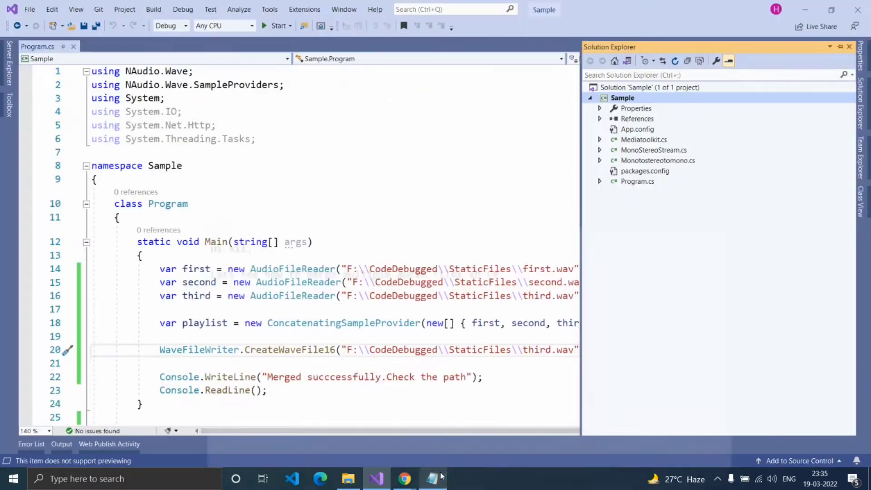
Check in NuGet that NAudio 2.0.1 is installed for the Sample project and return to Program.cs
right_click(646, 98)
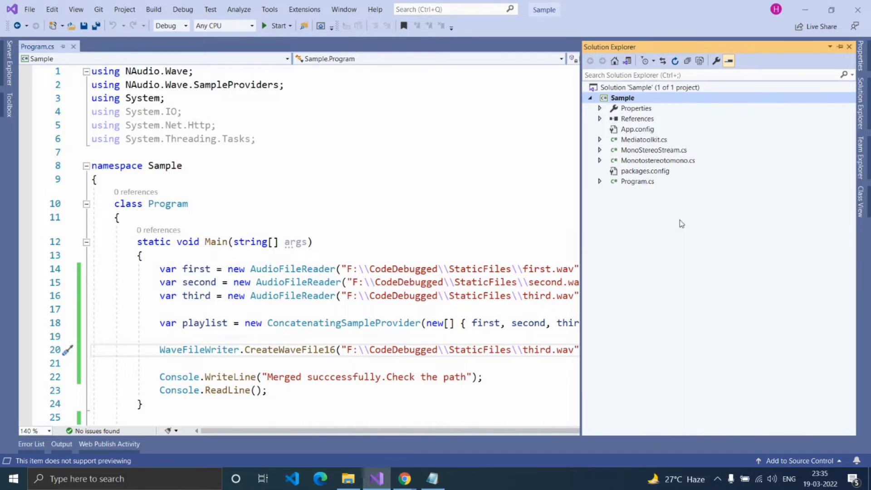
left_click(681, 221)
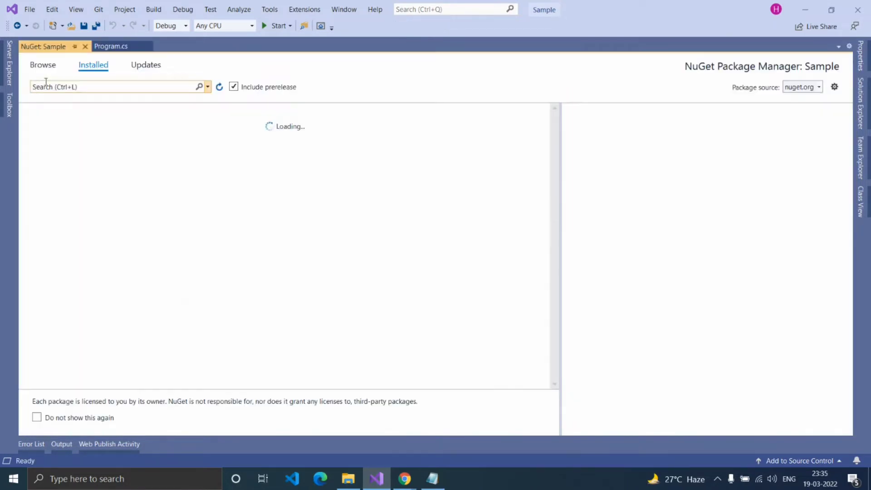
left_click(43, 65)
left_click(56, 88)
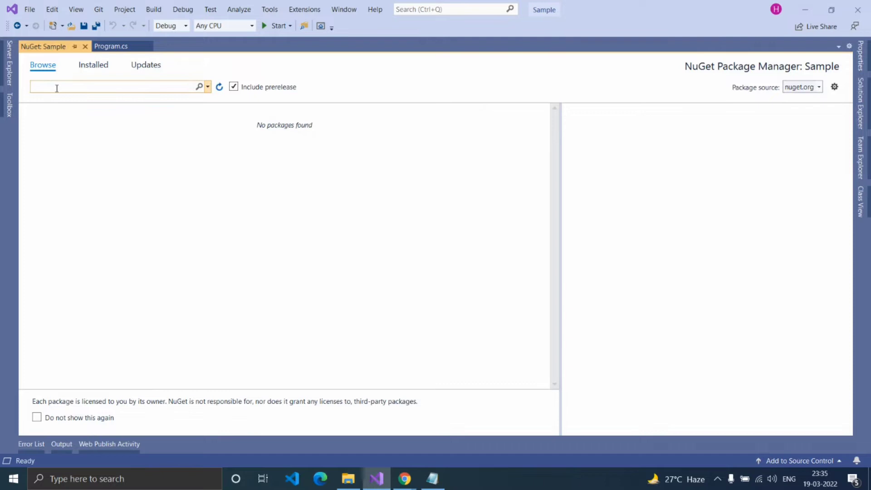
type("NAudi")
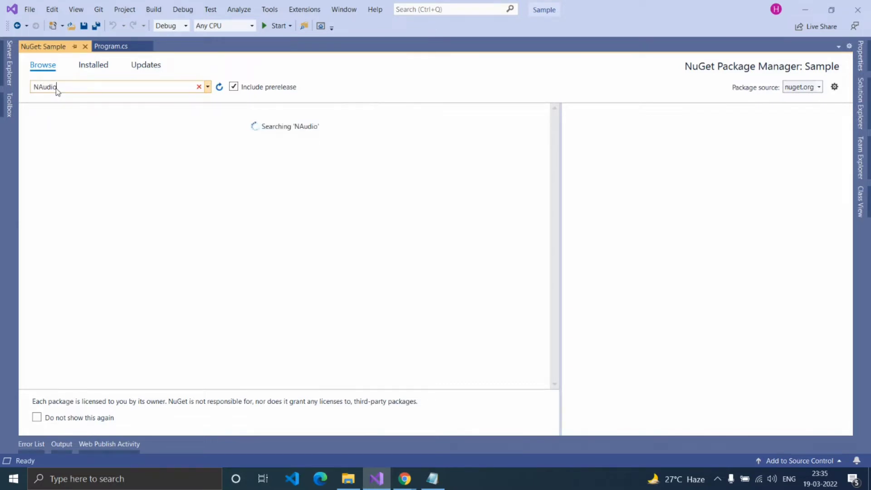
type("o")
left_click(75, 143)
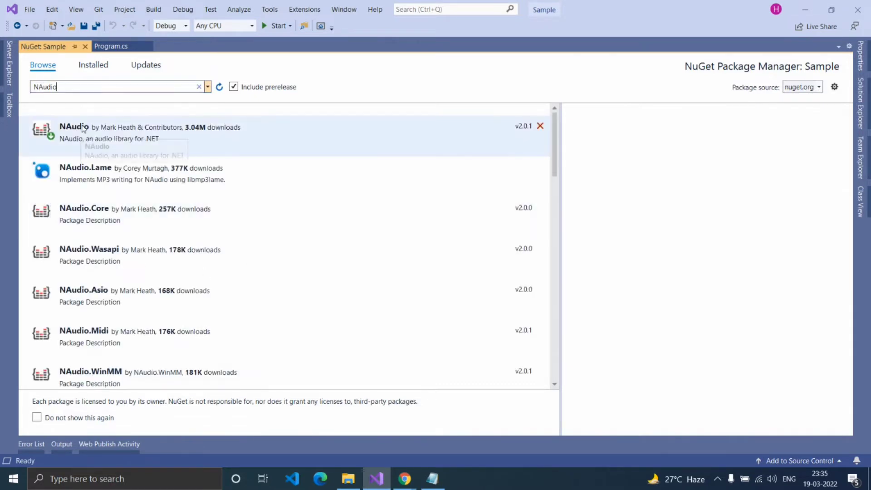
left_click(94, 65)
left_click(112, 48)
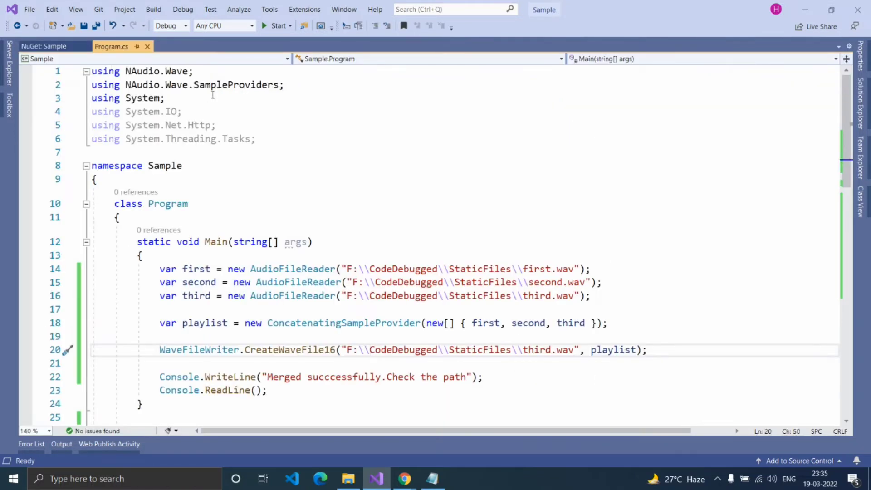
Select the two NAudio using directives at the top of Program.cs
left_click_drag(304, 90, 91, 71)
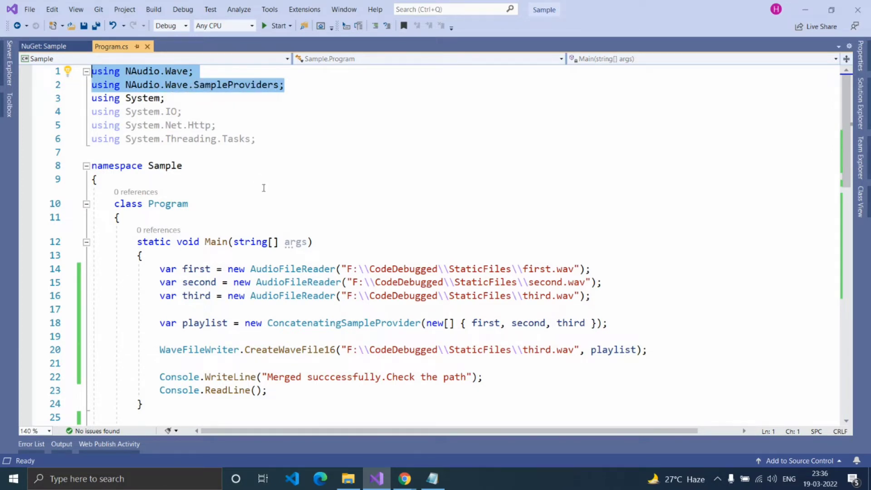
scroll(263, 188, "down", 2)
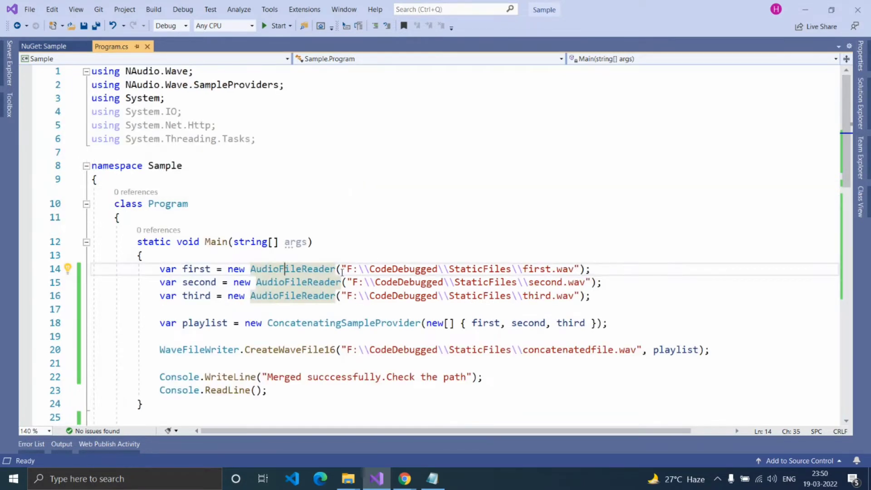
Review the first.wav path, the ConcatenatingSampleProvider inputs and the WaveFileWriter call using playlist
left_click_drag(342, 271, 579, 271)
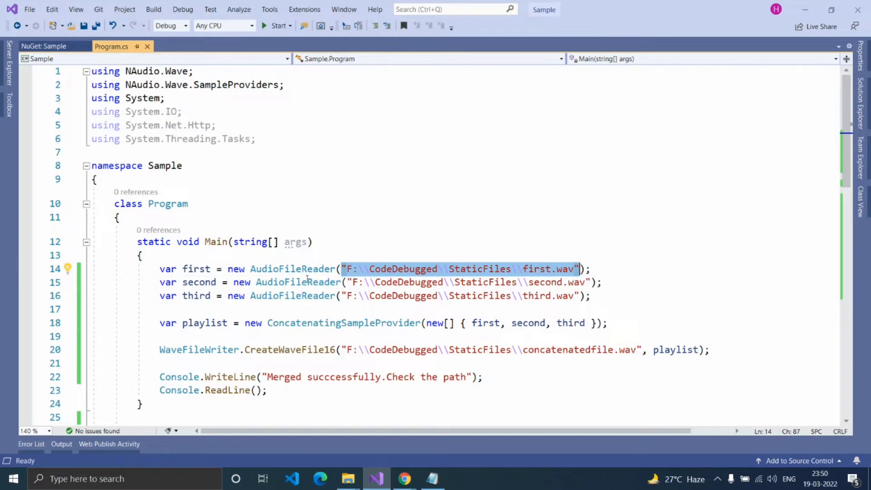
left_click(291, 282)
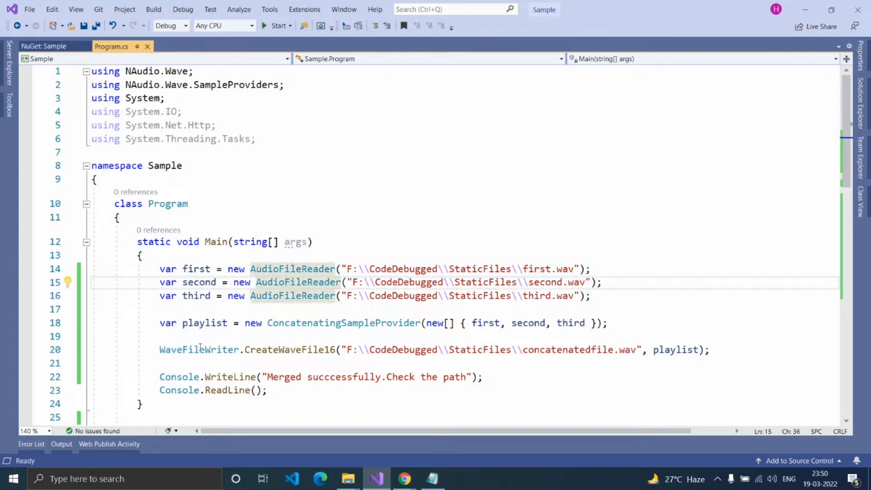
left_click(292, 324)
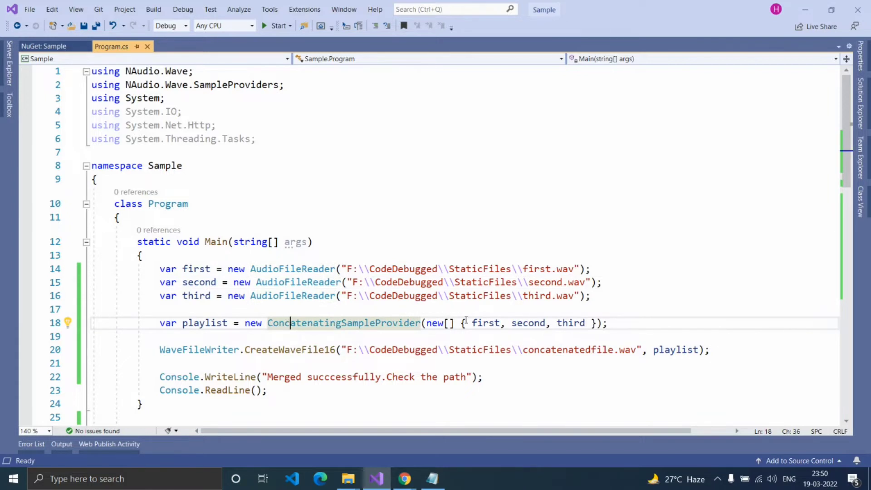
left_click_drag(468, 324, 592, 323)
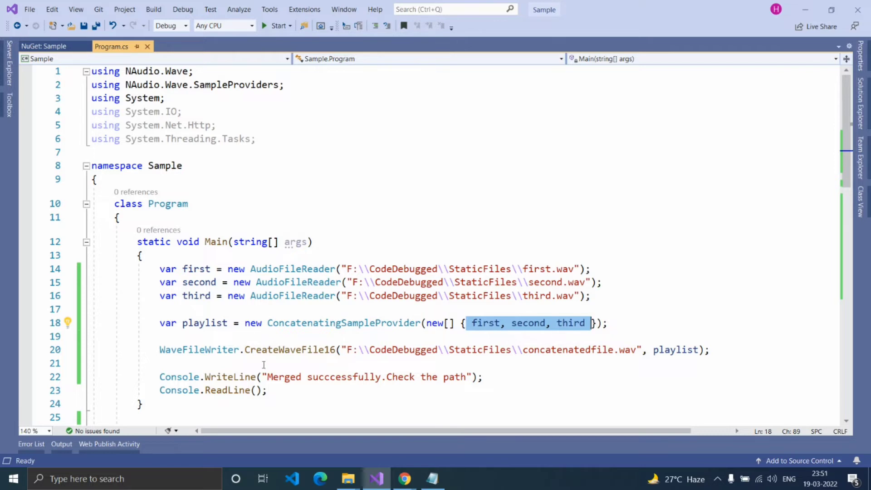
mouse_move(286, 351)
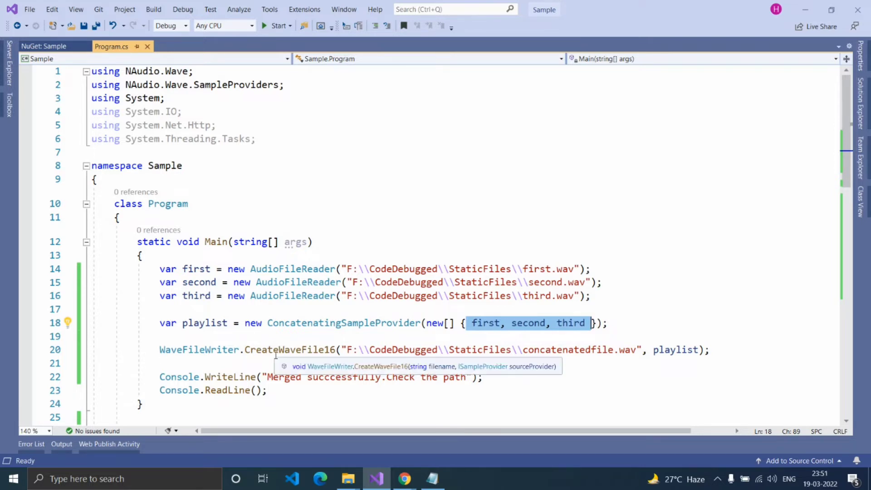
left_click(205, 351)
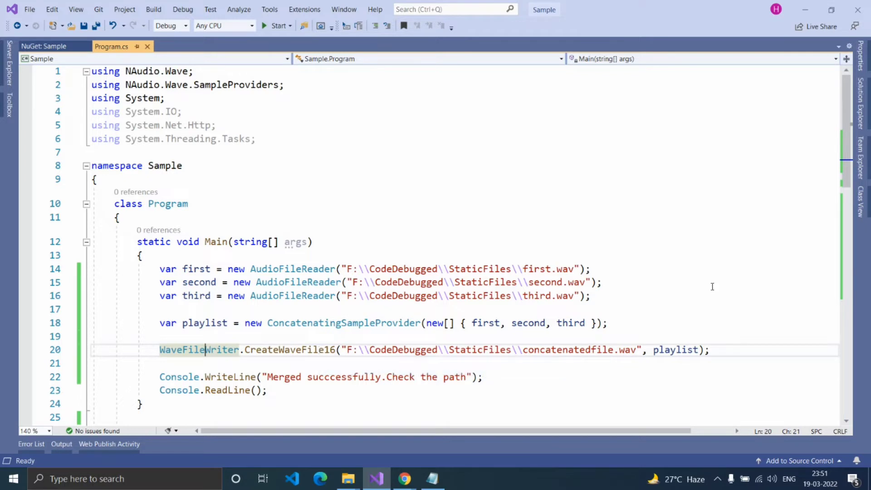
left_click(667, 350)
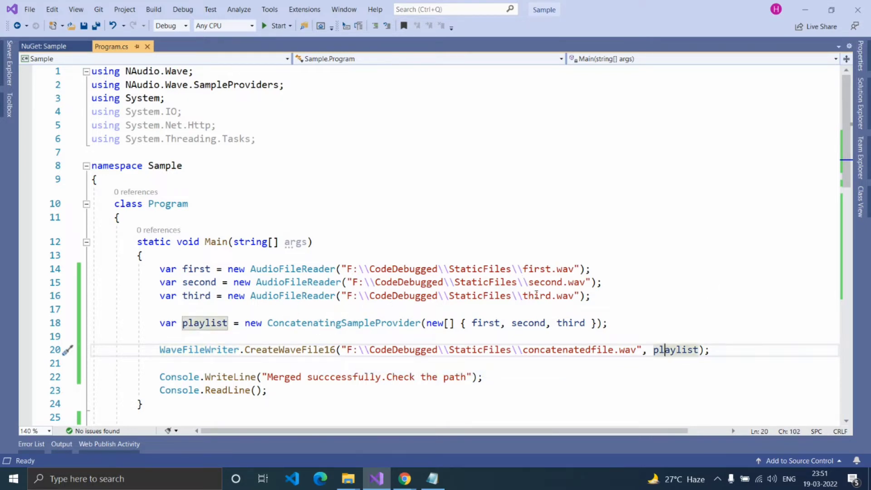
Play the first and second WAV files from the StaticFiles folder in Groove Music
left_click(347, 479)
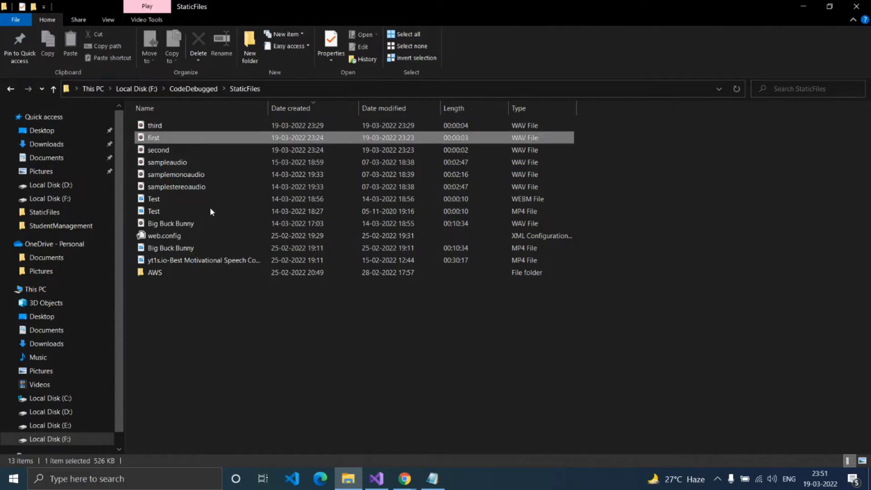
right_click(162, 139)
mouse_move(196, 234)
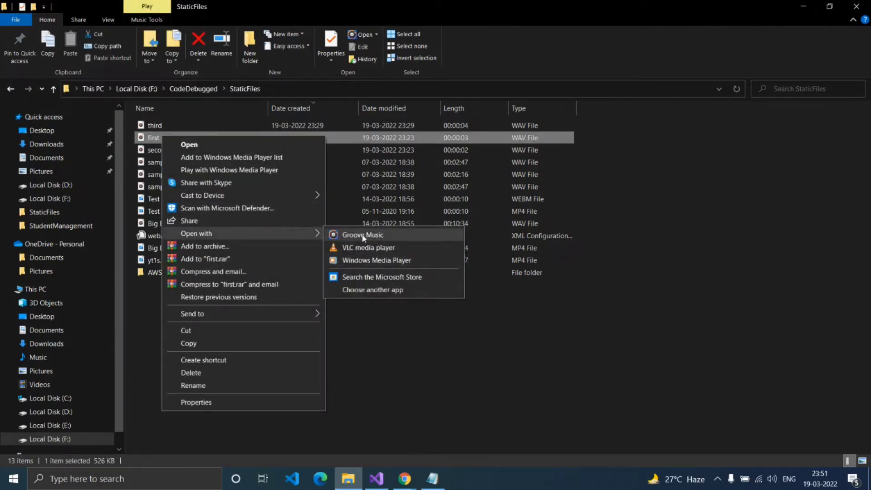
left_click(363, 235)
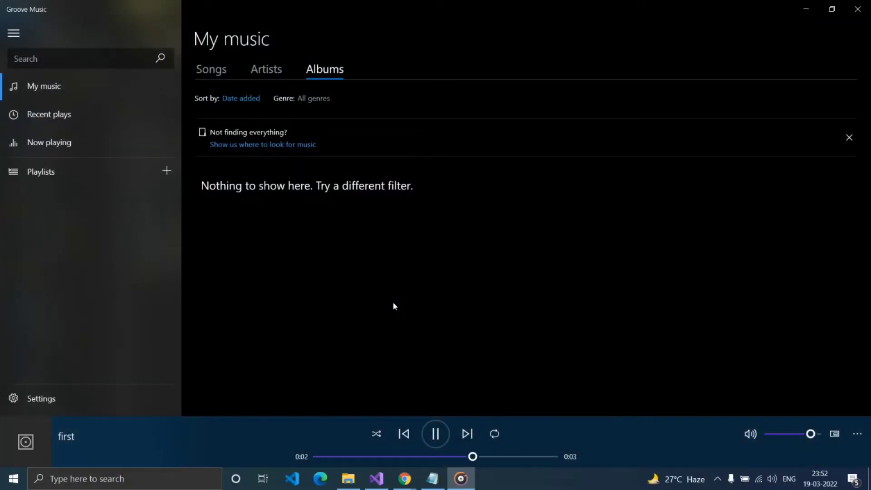
left_click(857, 8)
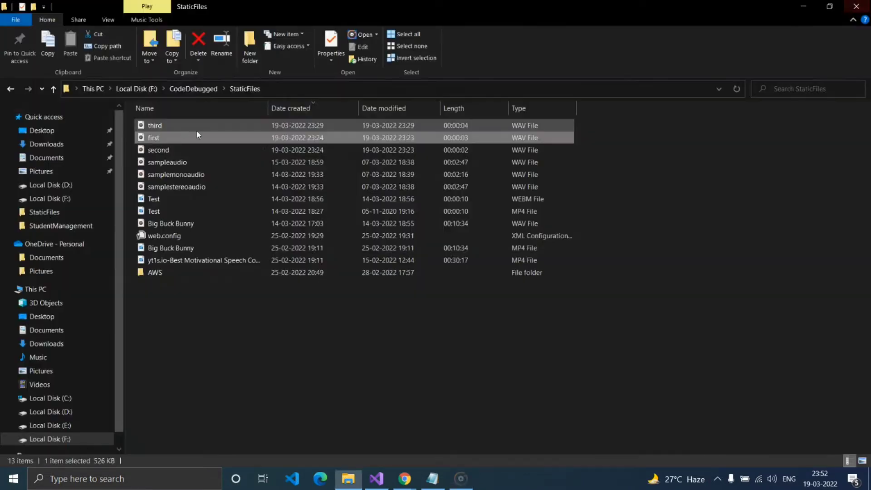
right_click(158, 151)
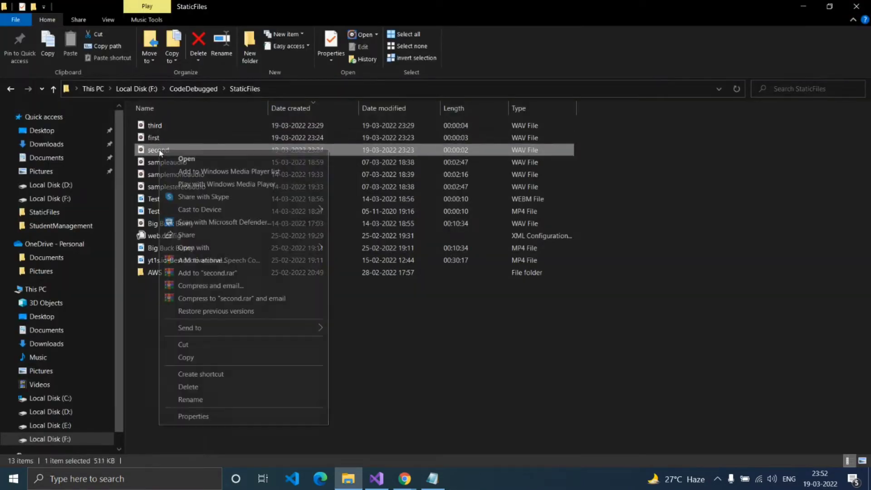
mouse_move(194, 247)
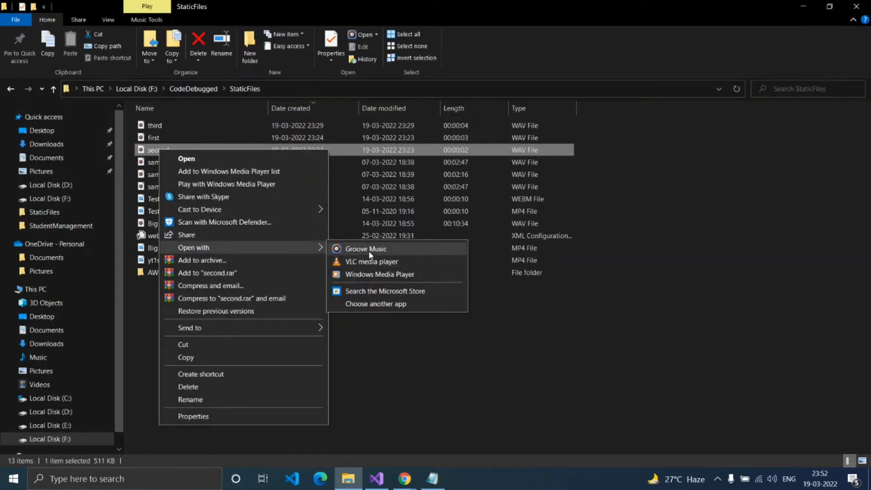
left_click(354, 248)
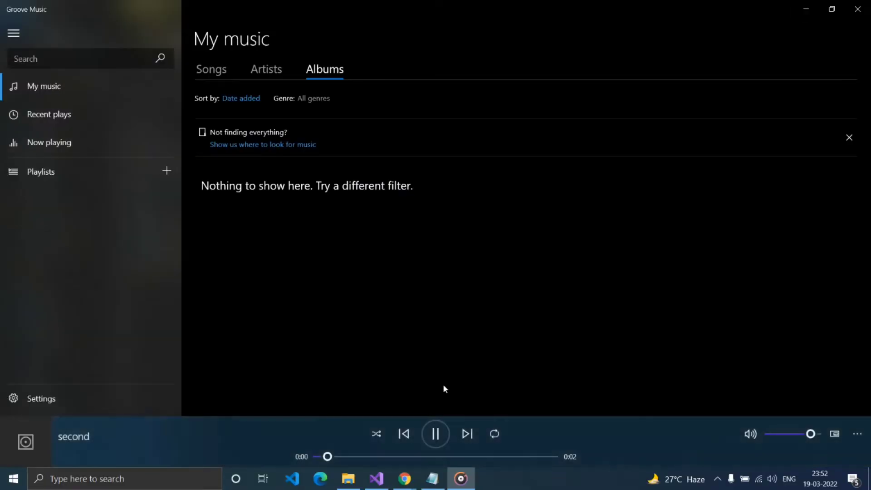
left_click(858, 9)
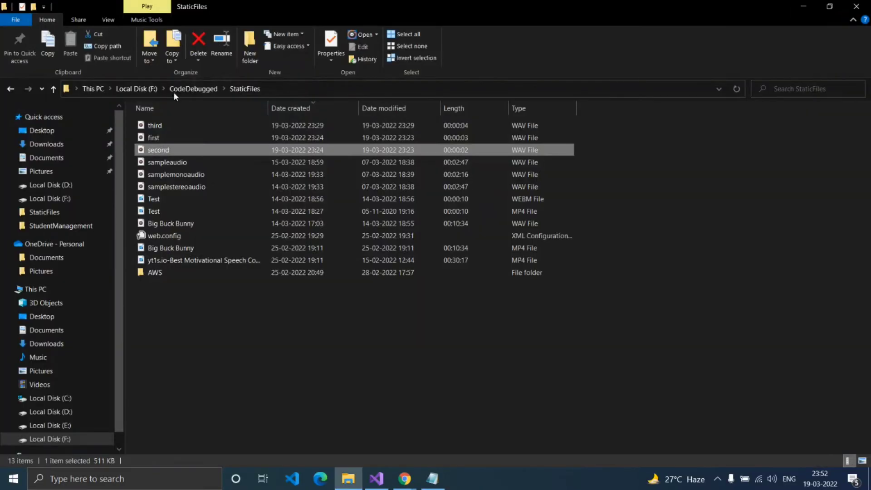
Play the third WAV file in Groove Music, close the player and return to the code editor
right_click(151, 125)
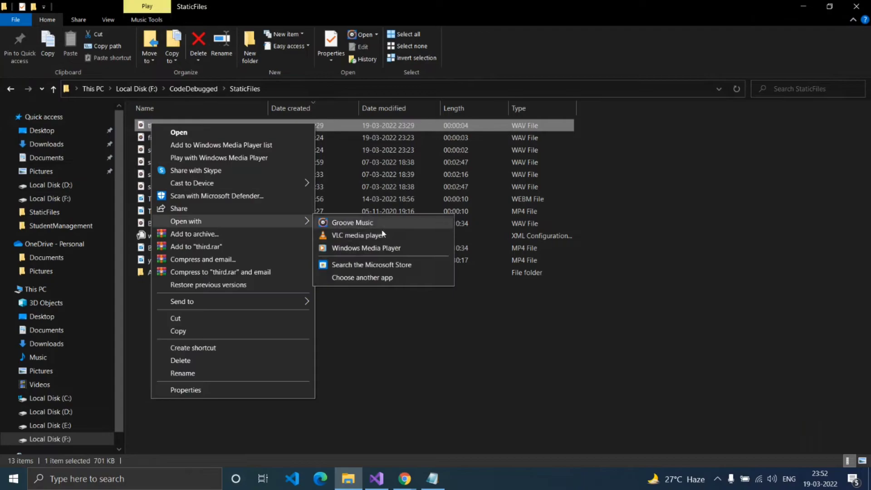
left_click(181, 398)
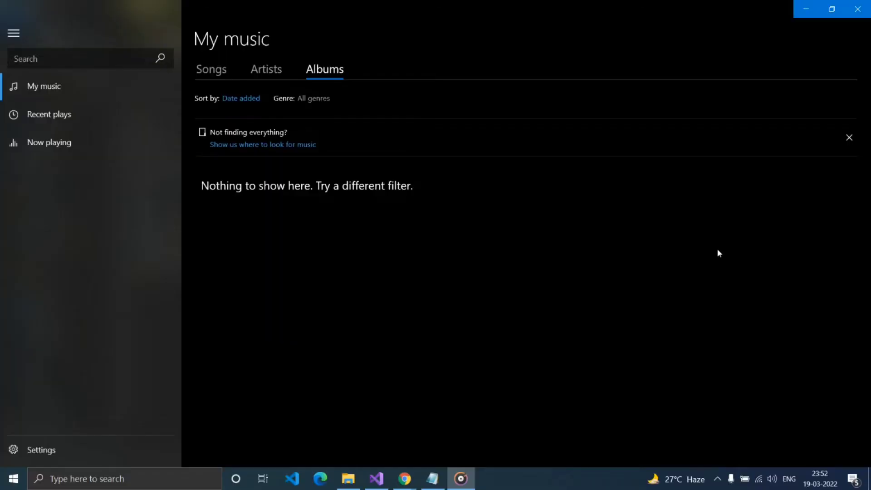
left_click(858, 9)
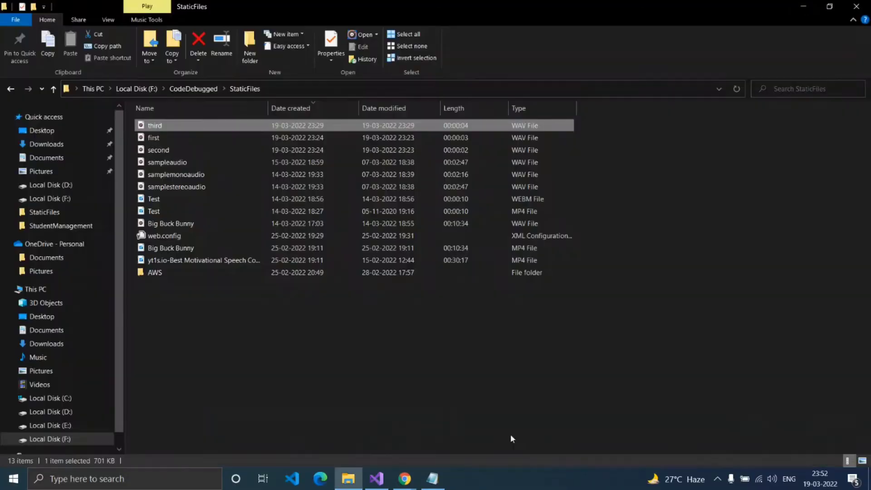
left_click(376, 479)
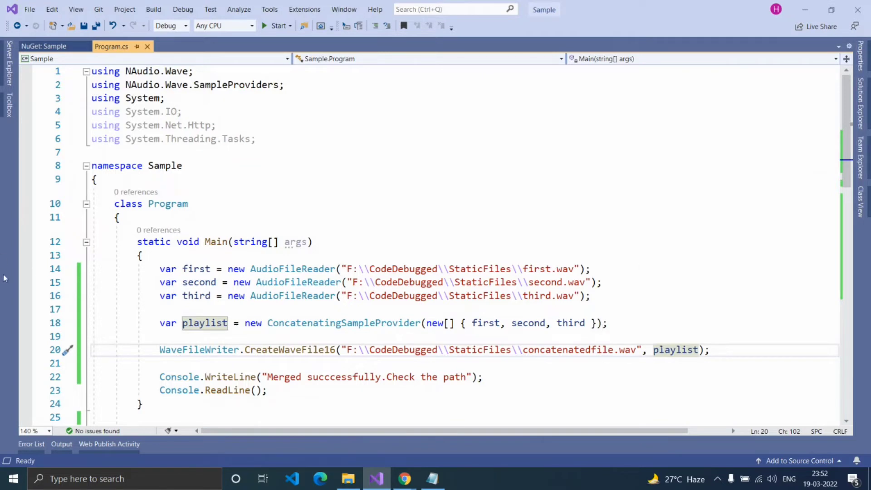
Set a breakpoint on the second reader line and step the merge program to the end of Main
left_click(26, 281)
left_click(276, 25)
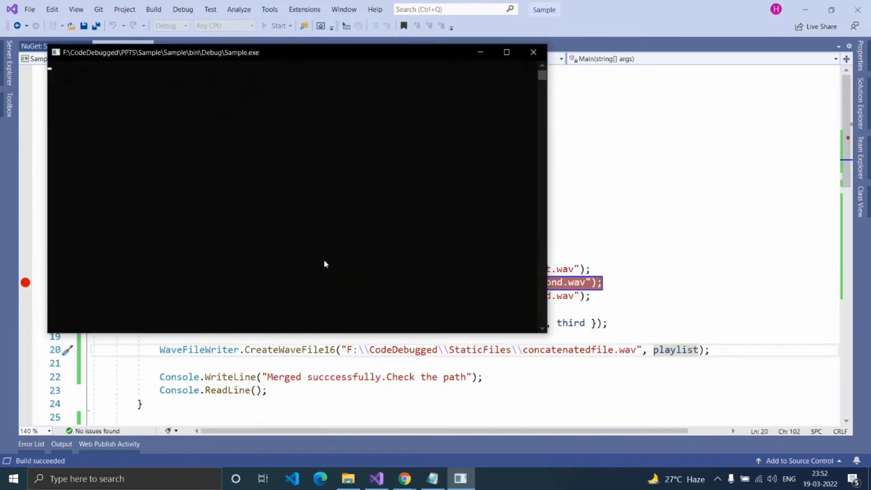
key("F10")
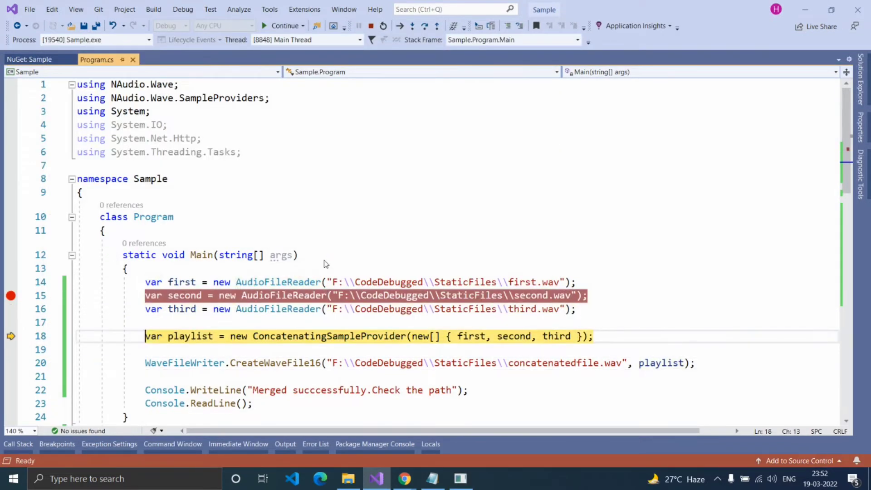
key("F10")
key("F10")
key("F10")
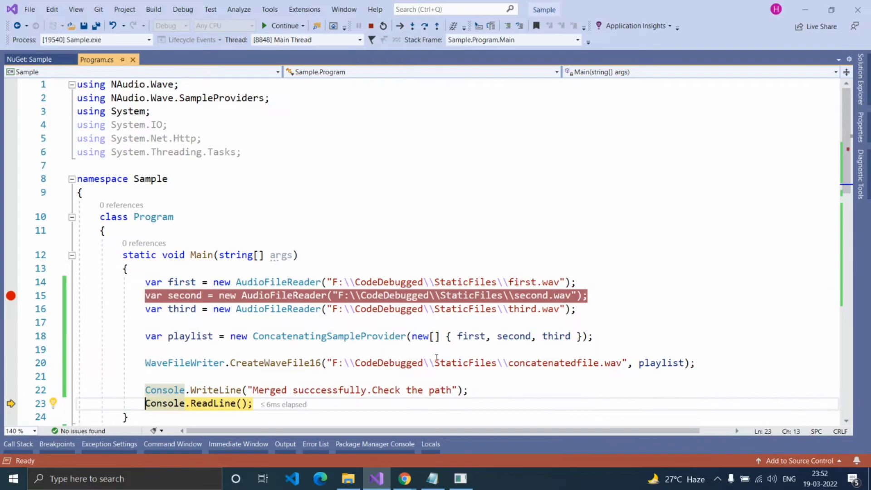
Play the newly created concatenatedfile WAV from StaticFiles in Groove Music
left_click(347, 479)
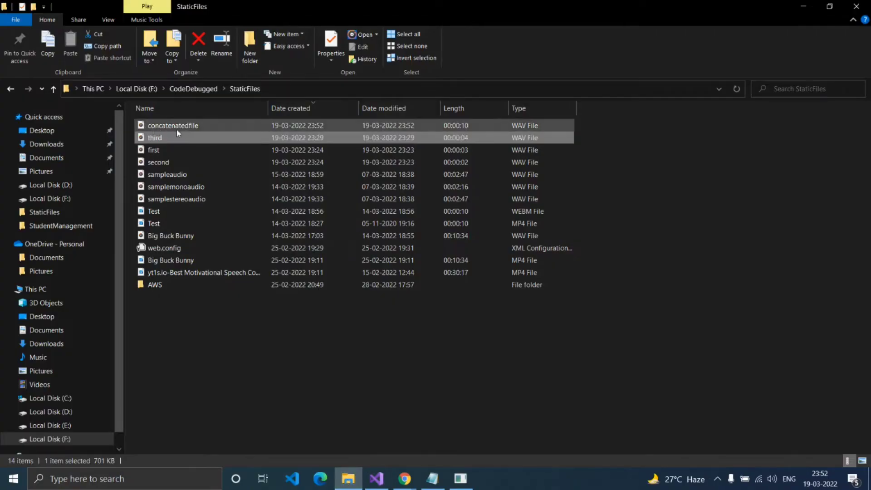
mouse_move(172, 125)
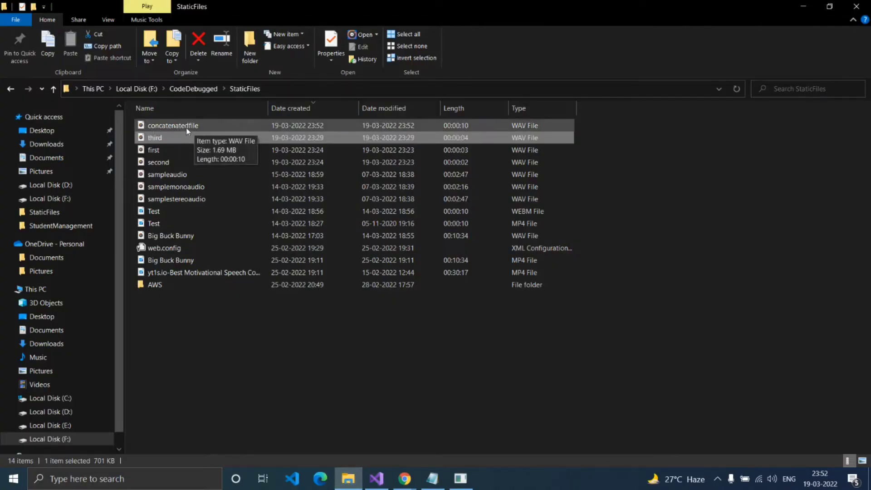
double_click(186, 128)
key("shift+F10")
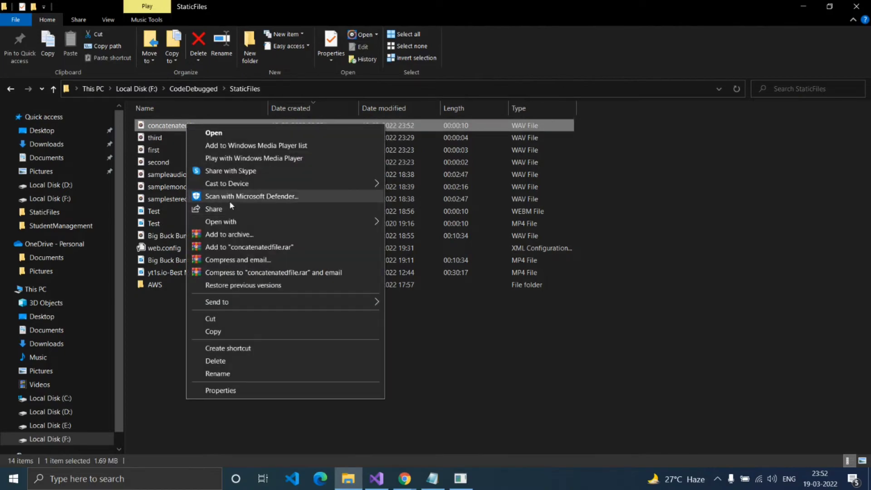
left_click(409, 222)
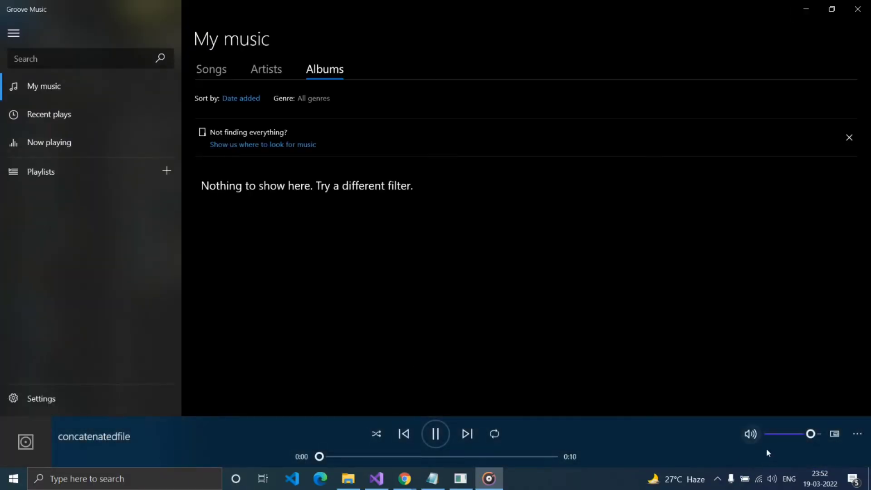
Lower the Groove Music volume while the merged file plays, then return to Visual Studio
left_click(778, 434)
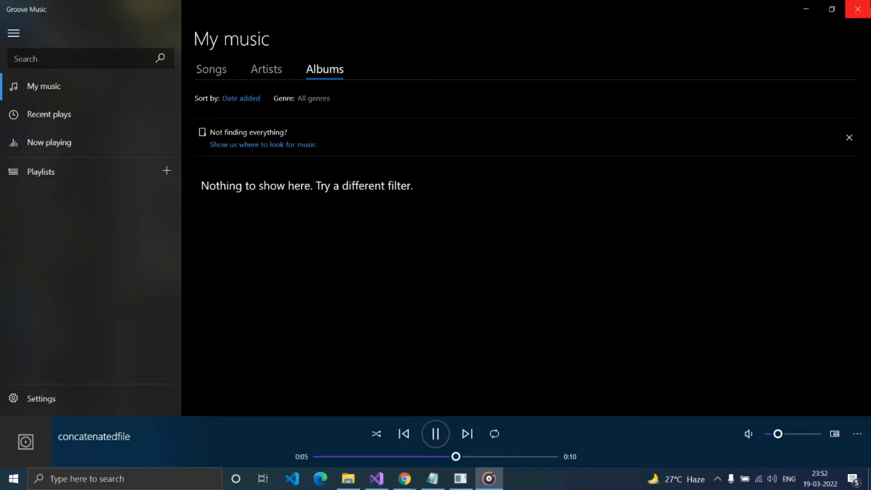
key("alt+Tab")
left_click(376, 478)
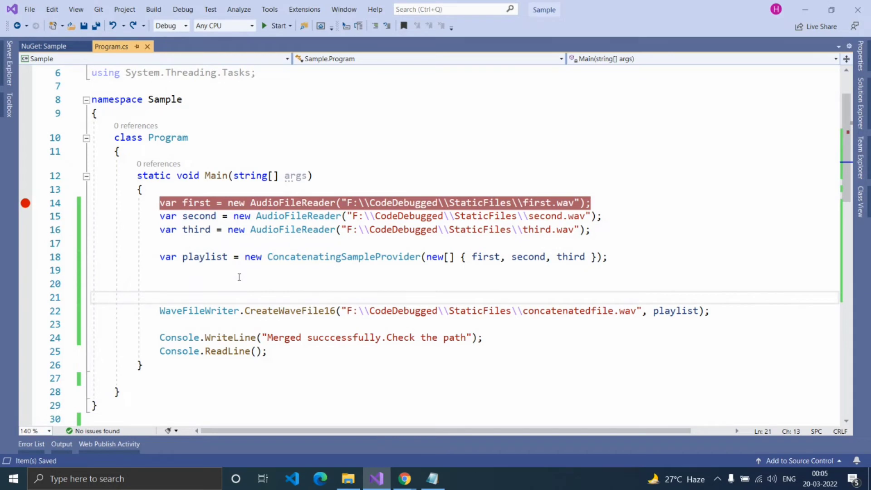
Disable the ConcatenatingSampleProvider line and paste the first.FollowedBy(second) playlist line
left_click(160, 256)
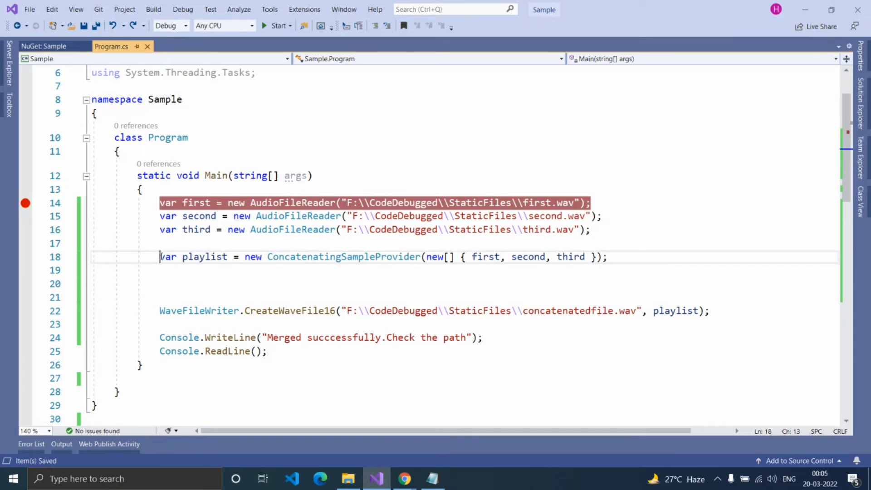
type("//")
left_click(180, 285)
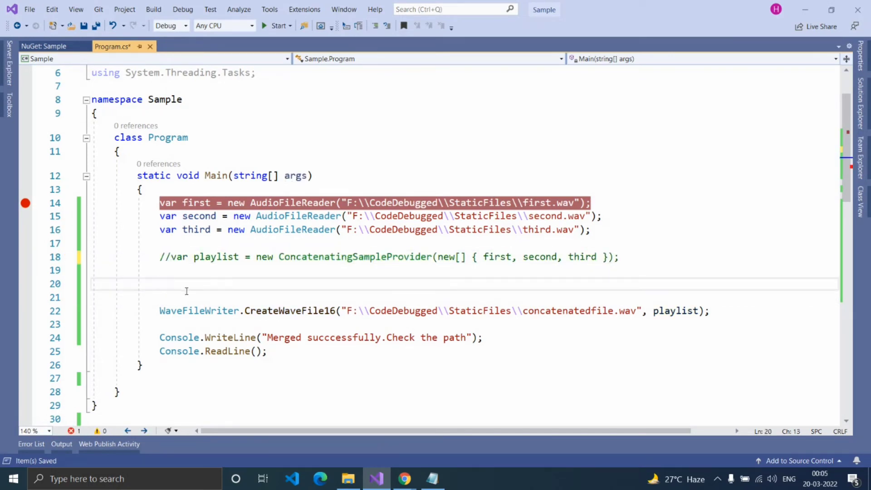
type("//var playlist = first.FollowedBy(second);             //u can also provide a duration of silence that u want after the first sound has finished & before the 2nd begins:             //var playlist = first.FollowedBy(TimeSpan.FromSeconds(1), second);")
left_click(171, 284)
key("BackSpace")
key("BackSpace")
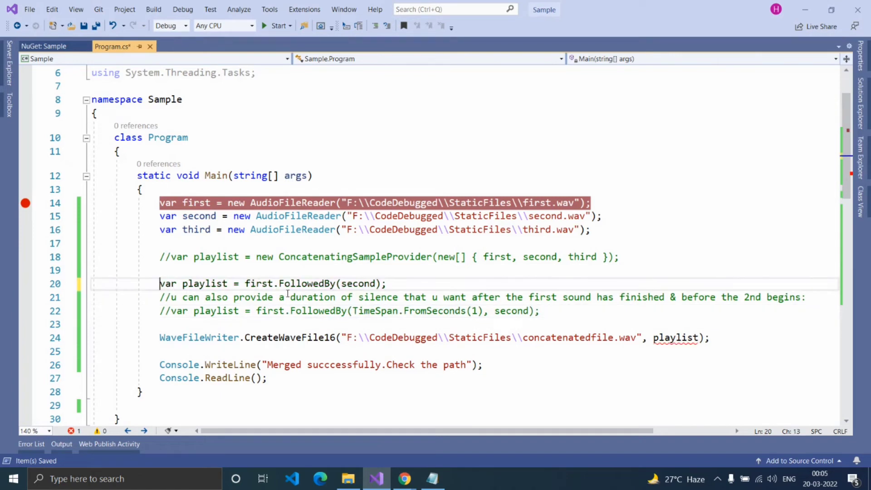
left_click(313, 283)
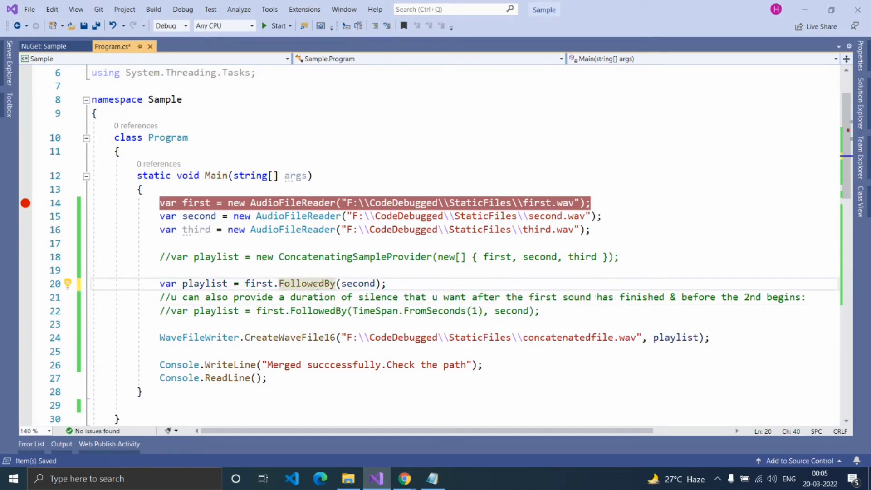
left_click(359, 284)
left_click(269, 284)
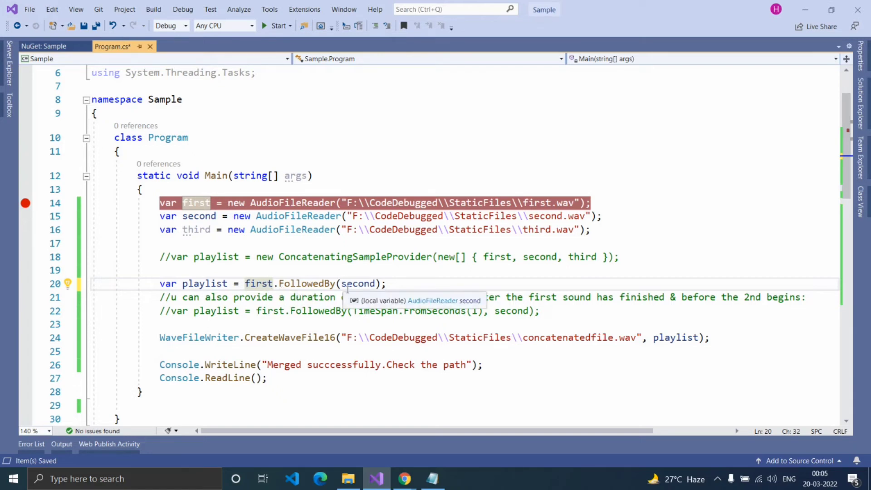
Switch to the FollowedBy version with TimeSpan.FromSeconds(1) of silence, commenting the plain one
left_click(170, 311)
key("BackSpace")
key("BackSpace")
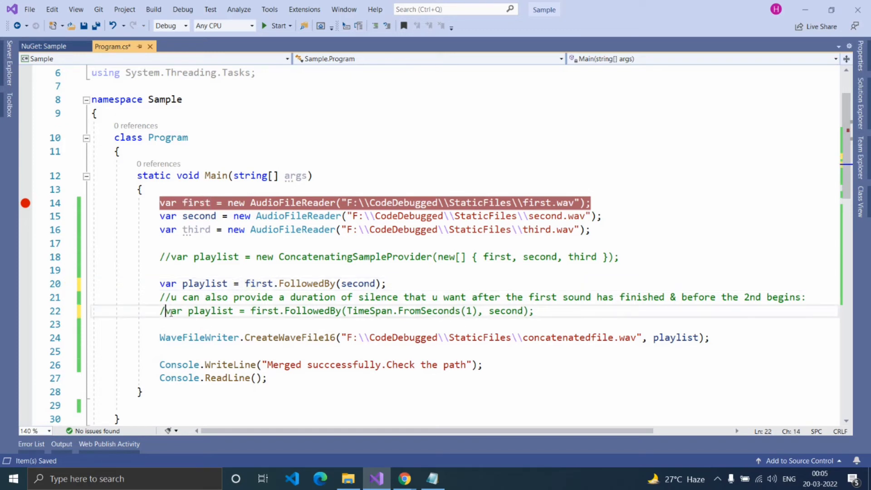
left_click(160, 282)
type("//")
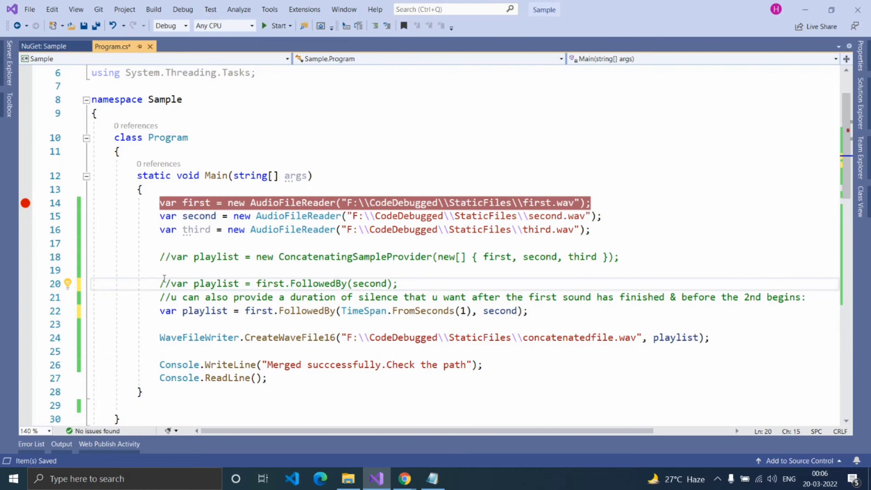
Rename the output to concatenatedfilenew.wav, save, run the program and open the StaticFiles folder
key("BackSpace")
key("BackSpace")
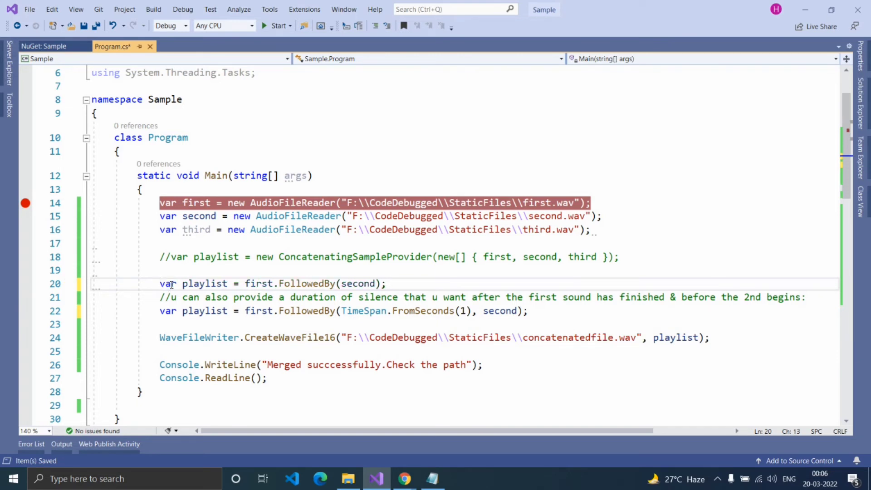
type("//")
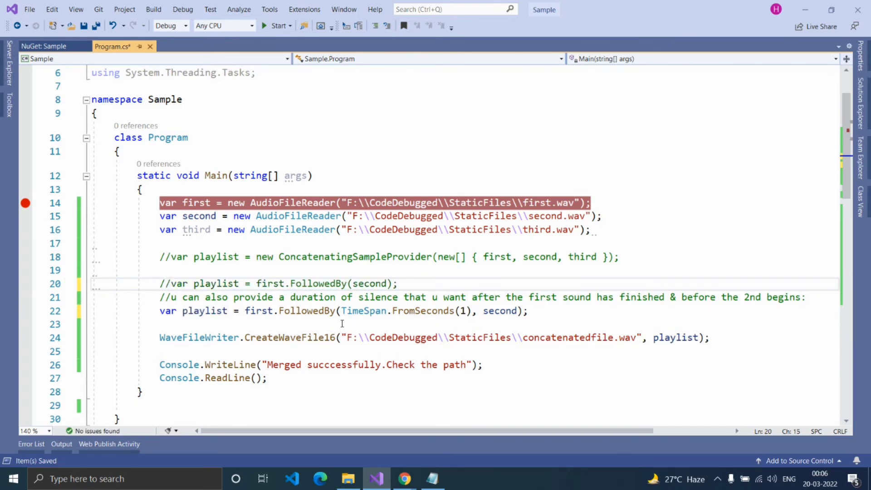
left_click(614, 338)
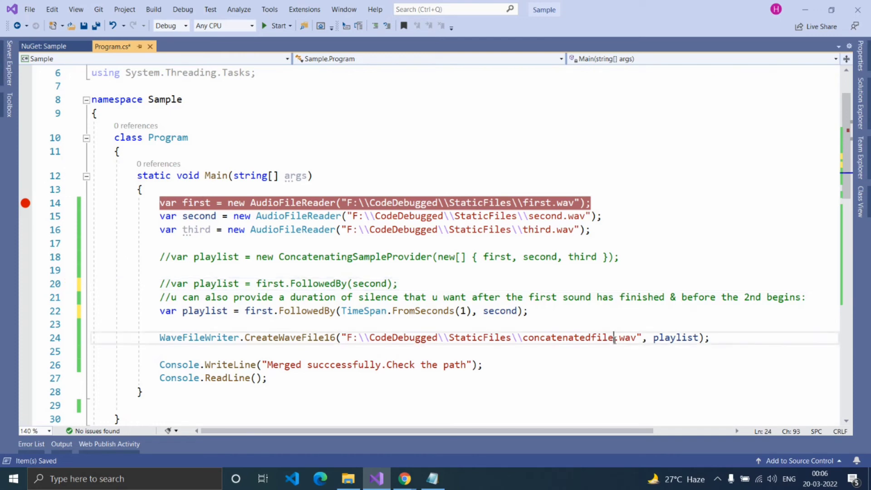
type("new")
key("ctrl+s")
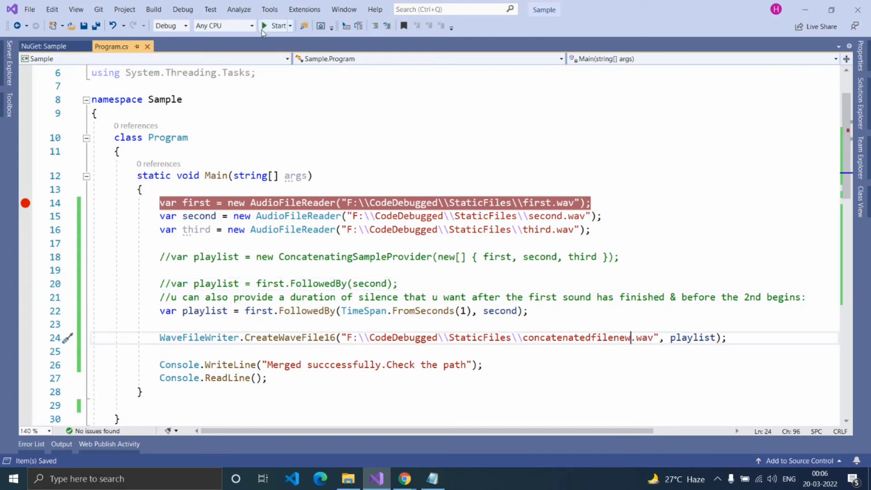
left_click(274, 26)
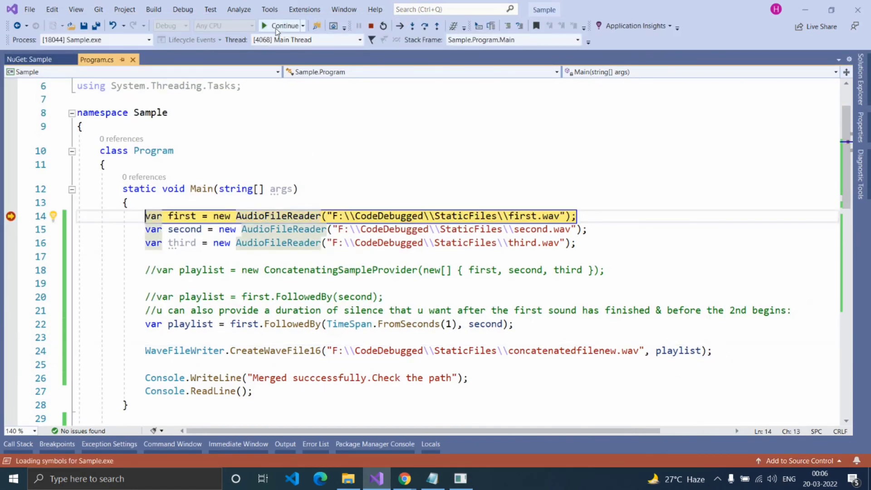
left_click(277, 27)
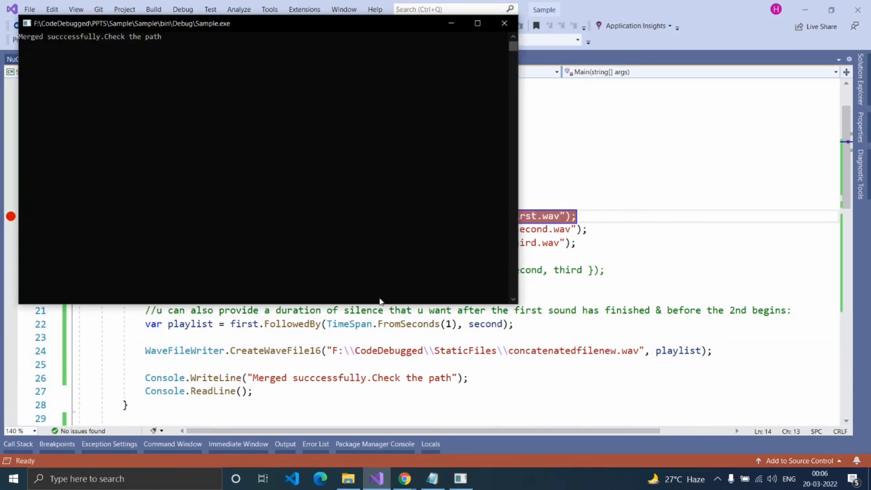
left_click(348, 478)
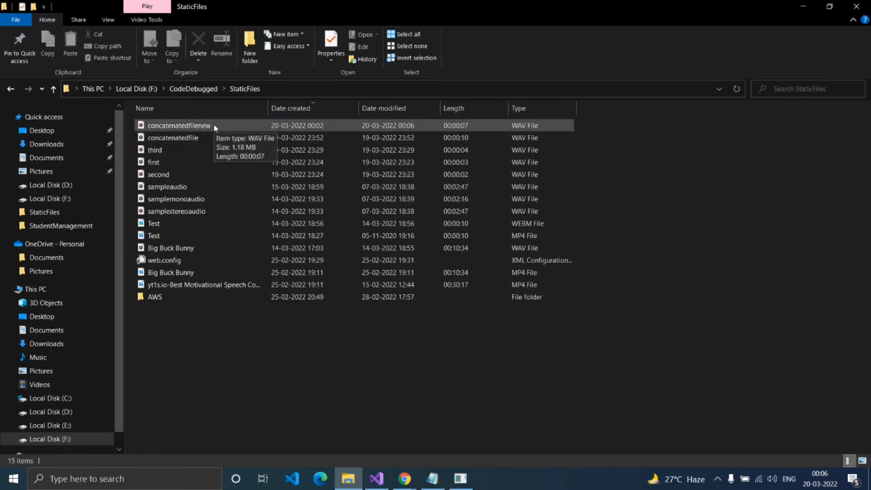
Check the first source file's details against concatenatedfilenew, then return to the code
left_click(167, 162)
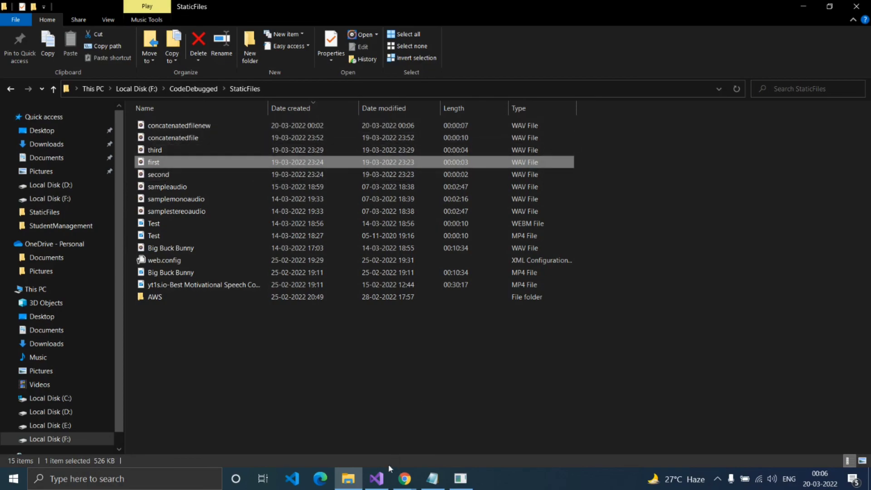
left_click(377, 478)
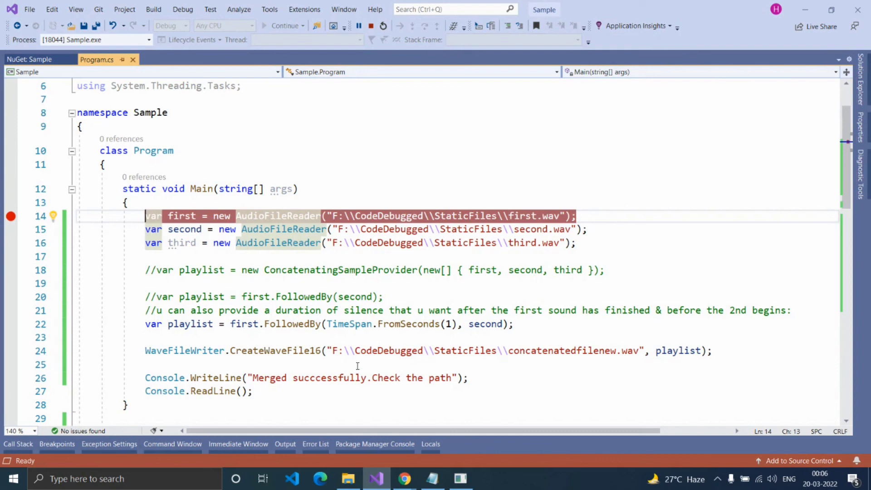
Bring up the closing thank-you note in Notepad
left_click(433, 479)
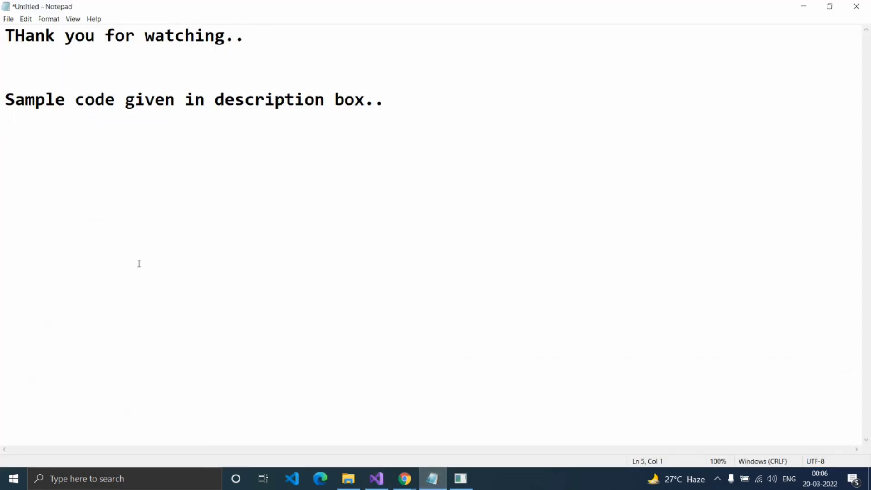